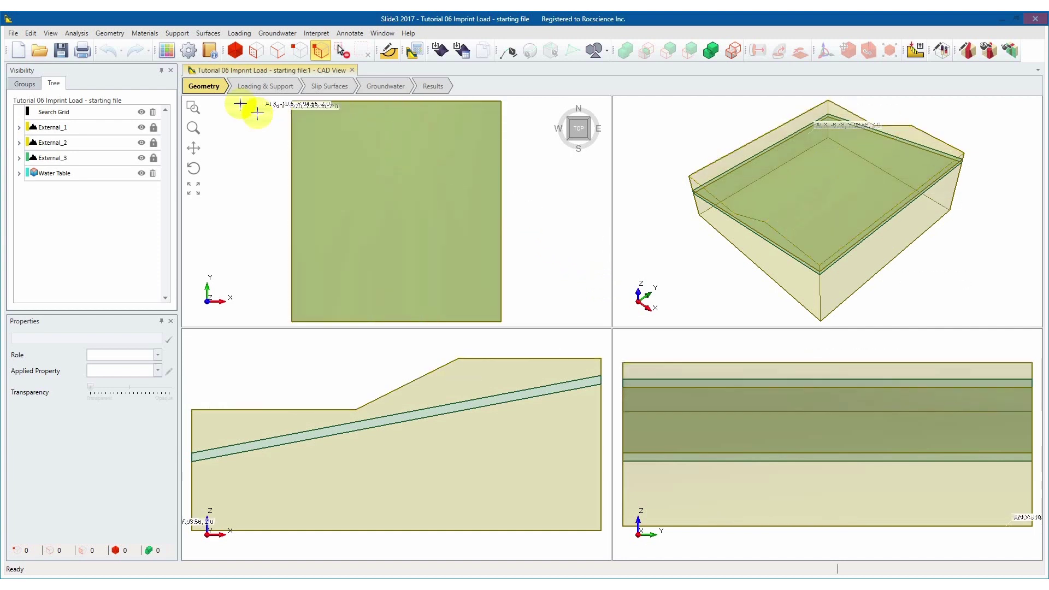
Start a freehand polyline with no plane orientation and append 5 rows to its coordinate table.
{"action": "left_click", "coordinate": [511, 52]}
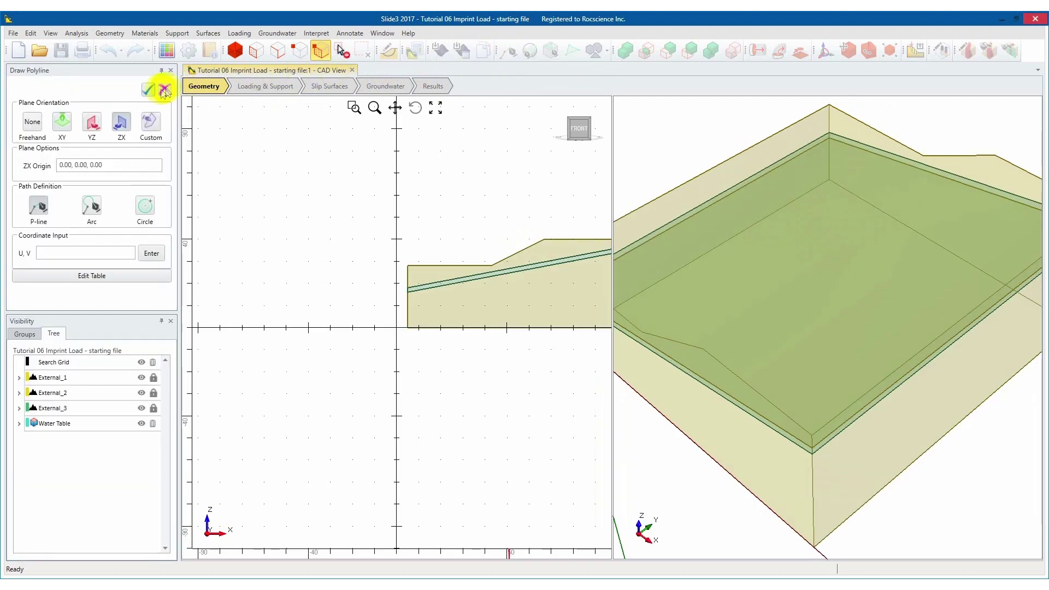
{"action": "left_click", "coordinate": [33, 124]}
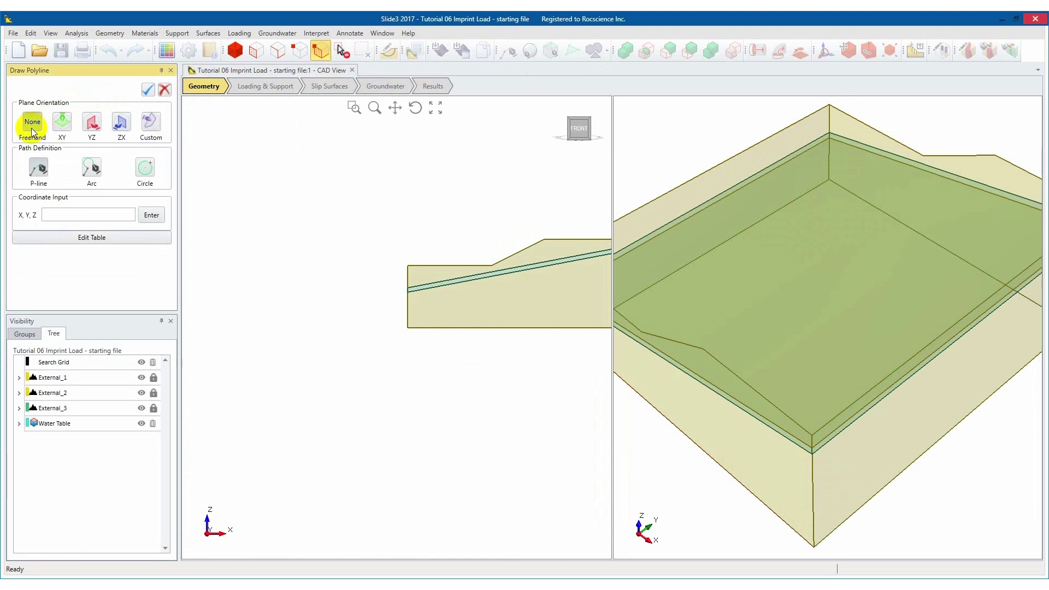
{"action": "left_click", "coordinate": [57, 238]}
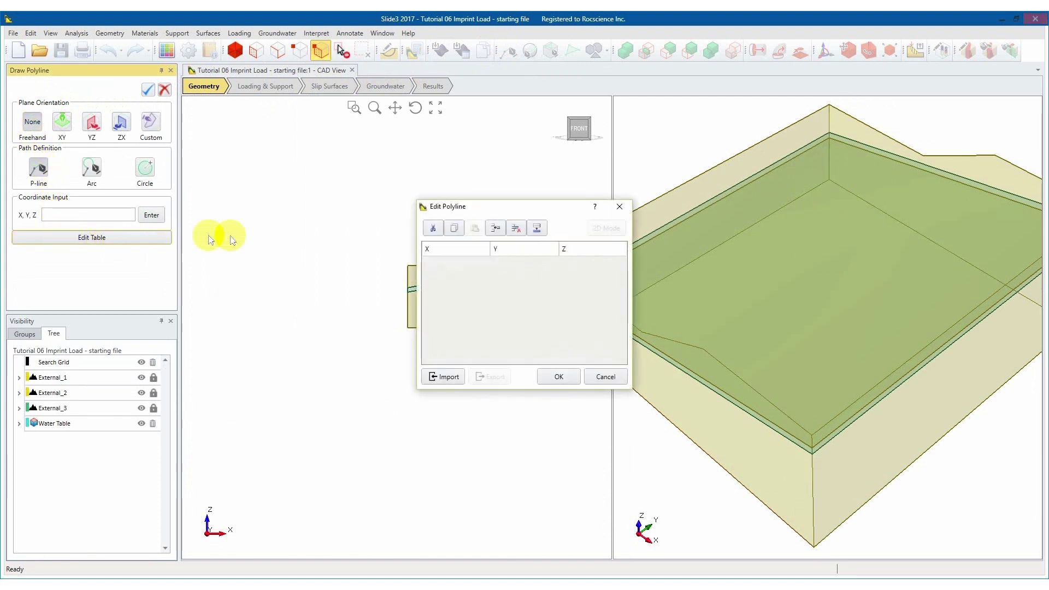
{"action": "left_click", "coordinate": [538, 229]}
{"action": "left_click_drag", "start_coordinate": [519, 294], "coordinate": [485, 309]}
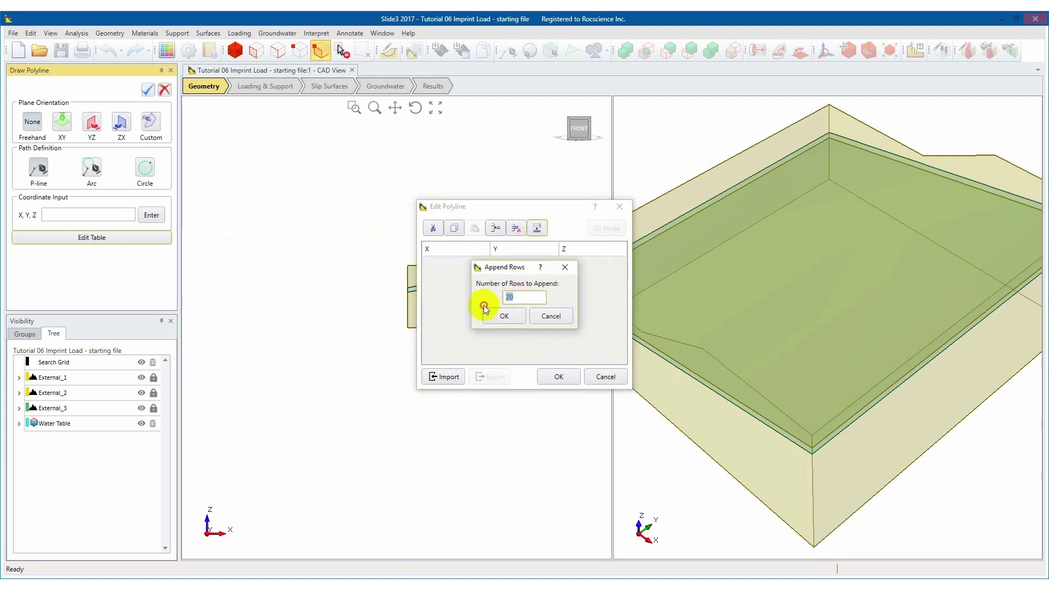
{"action": "type", "text": "5"}
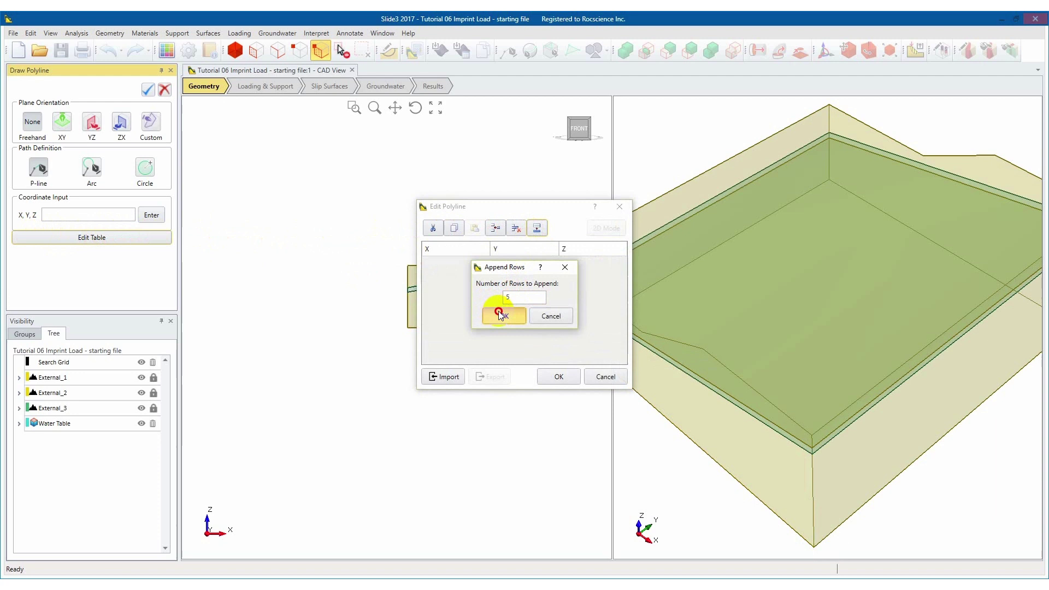
{"action": "left_click", "coordinate": [498, 312]}
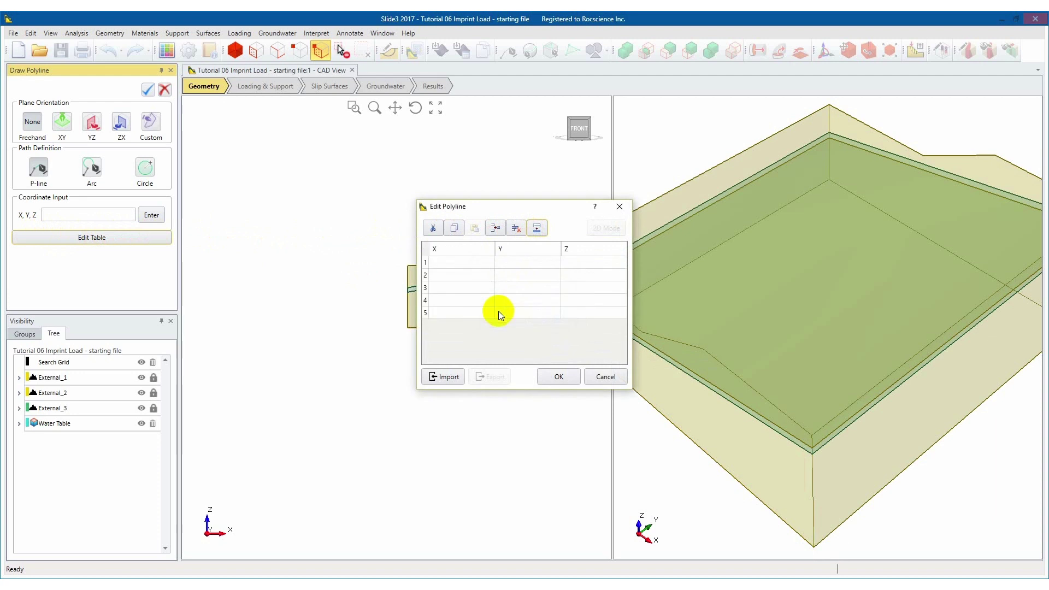
Create the closed rectangular polyline through (70, 60, 40), (70, 40, 40), (80, 40, 40), (80, 60, 40) and (70, 60, 40).
{"action": "left_click", "coordinate": [469, 263]}
{"action": "type", "text": "70"}
{"action": "key", "text": "Tab"}
{"action": "type", "text": "60\t40\t70\t"}
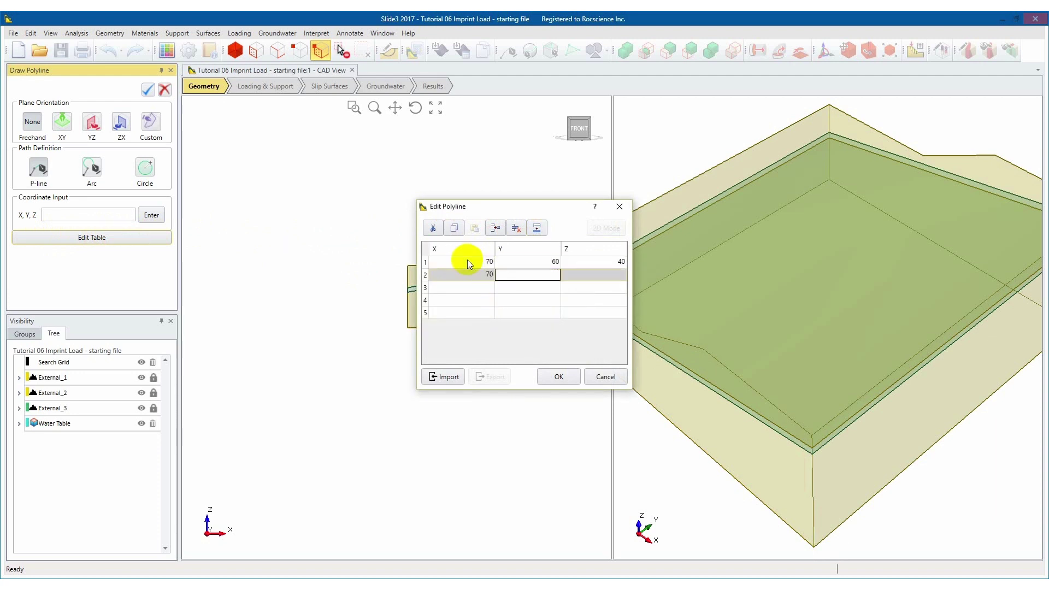
{"action": "type", "text": "40\t40\t80\t40\t40\t80\t60\t40\t70\t60"}
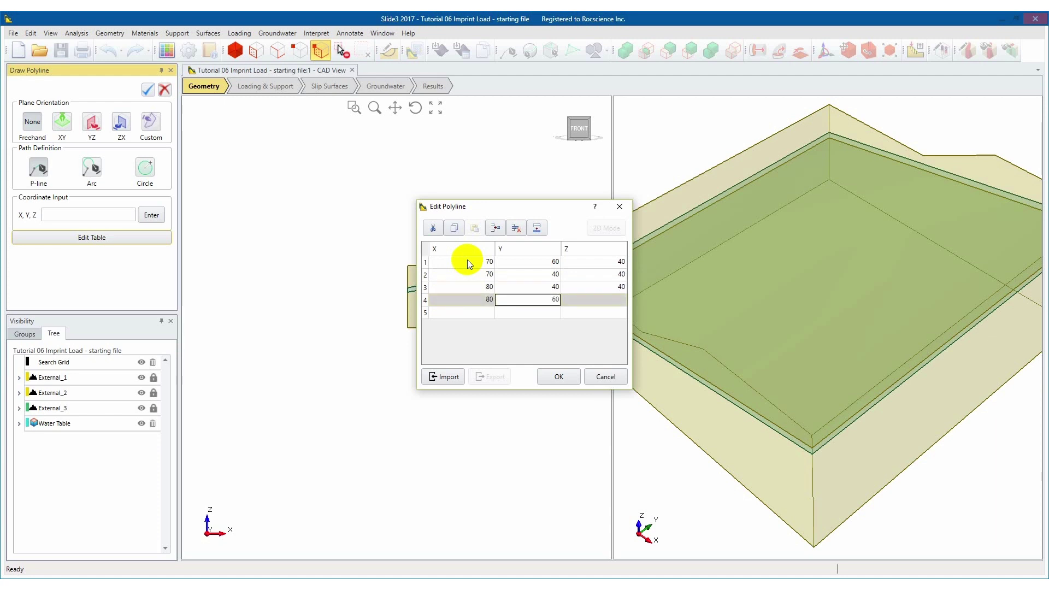
{"action": "key", "text": "Tab"}
{"action": "type", "text": "40"}
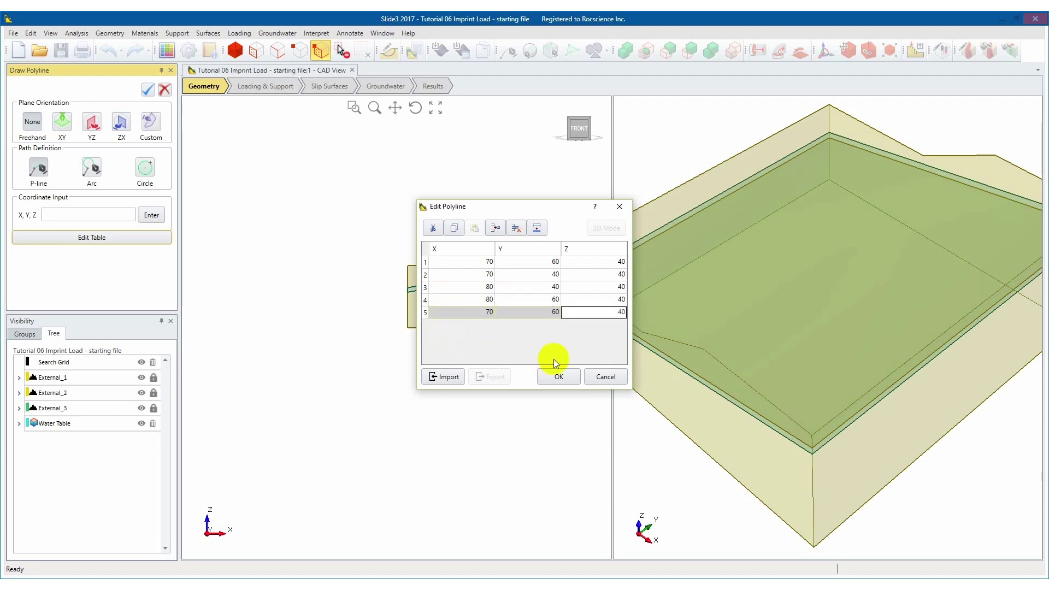
{"action": "left_click", "coordinate": [560, 377]}
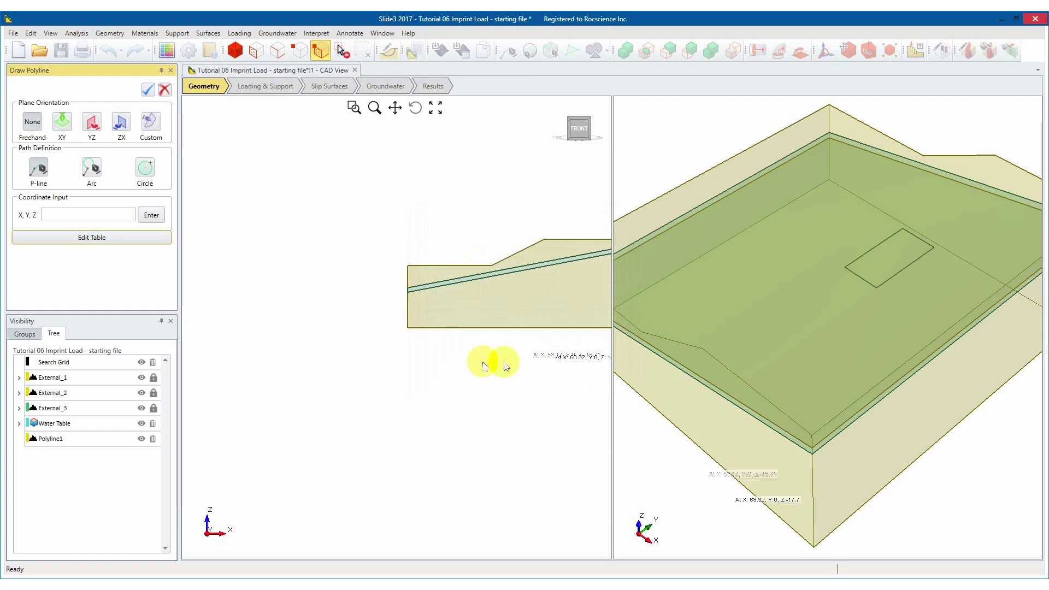
{"action": "left_click", "coordinate": [143, 92]}
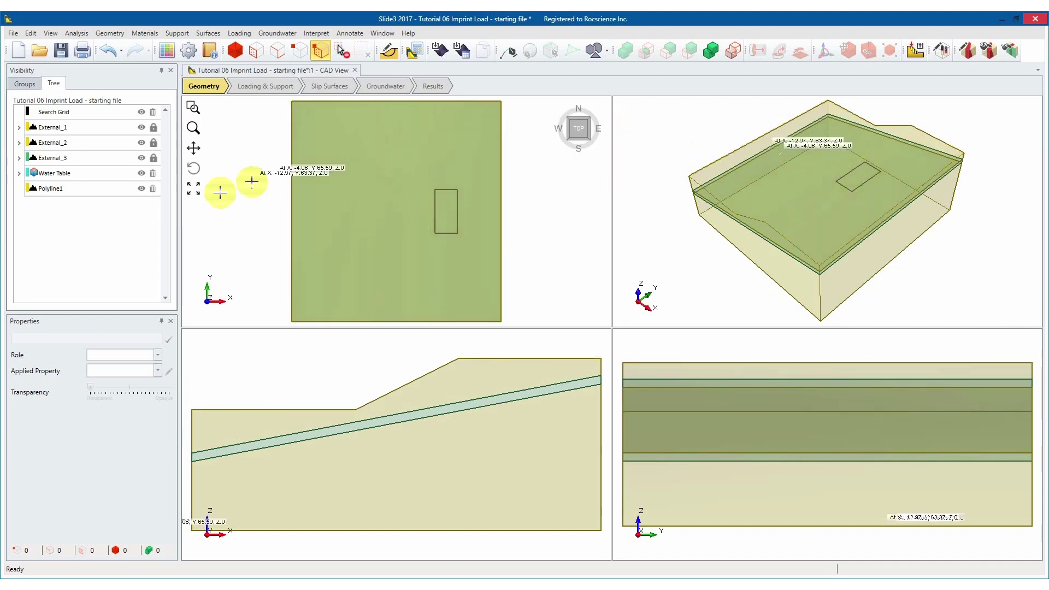
Rename the new rectangular polyline as "load outline" and clear the selection.
{"action": "left_click", "coordinate": [59, 192]}
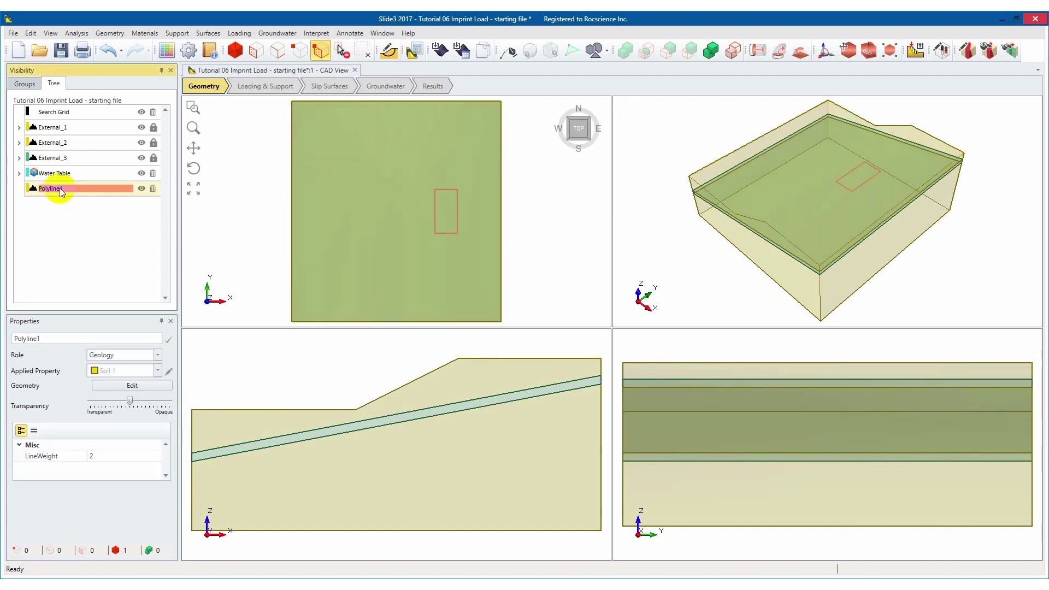
{"action": "left_click", "coordinate": [37, 338]}
{"action": "double_click", "coordinate": [37, 339]}
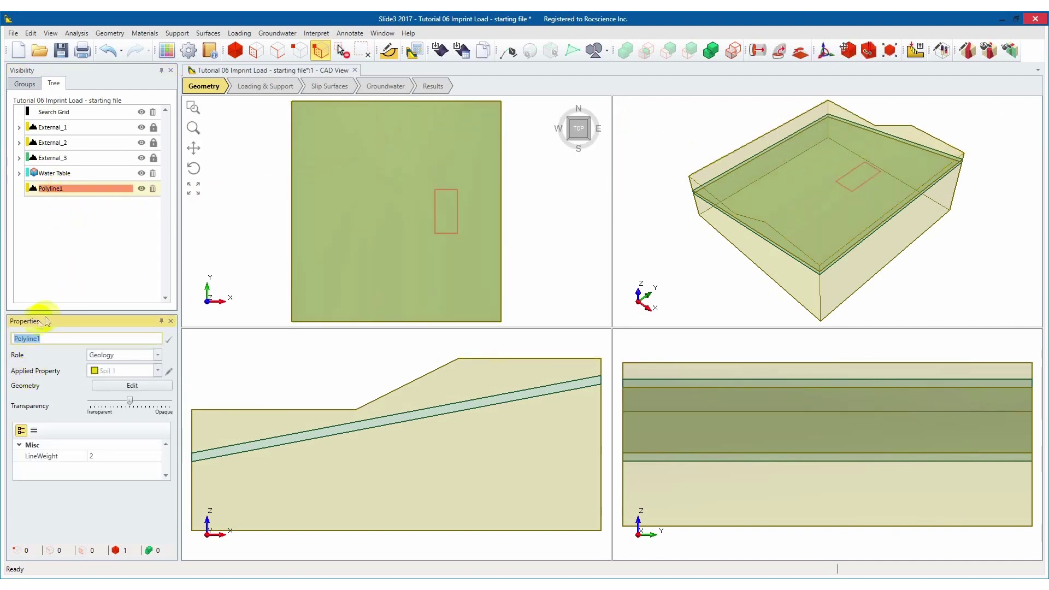
{"action": "type", "text": "load outline"}
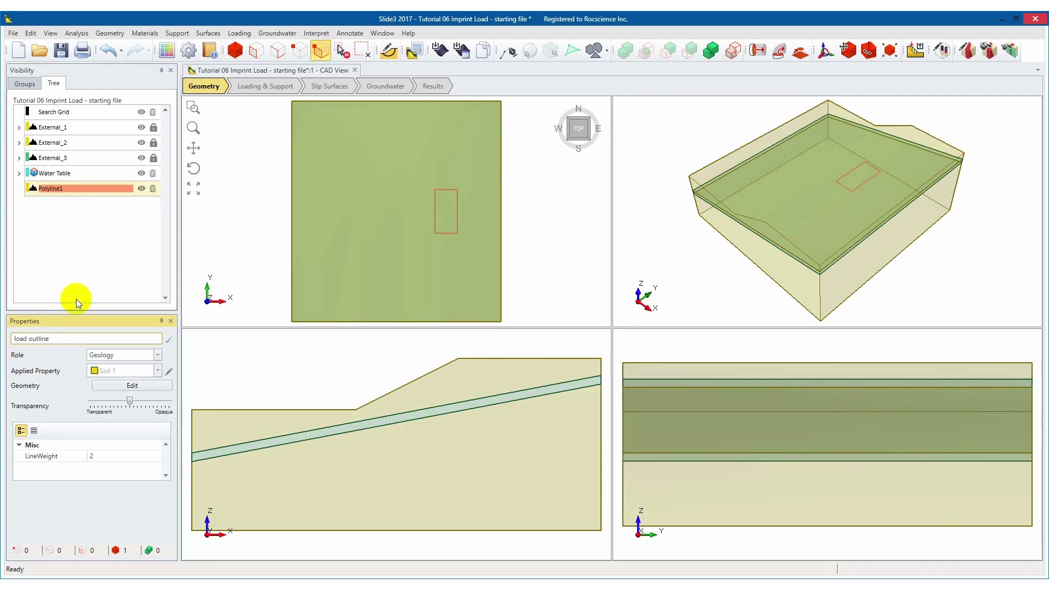
{"action": "key", "text": "Return"}
{"action": "left_click", "coordinate": [94, 231]}
Imprint the load outline polyline onto the External_1 volume.
{"action": "left_click", "coordinate": [76, 129]}
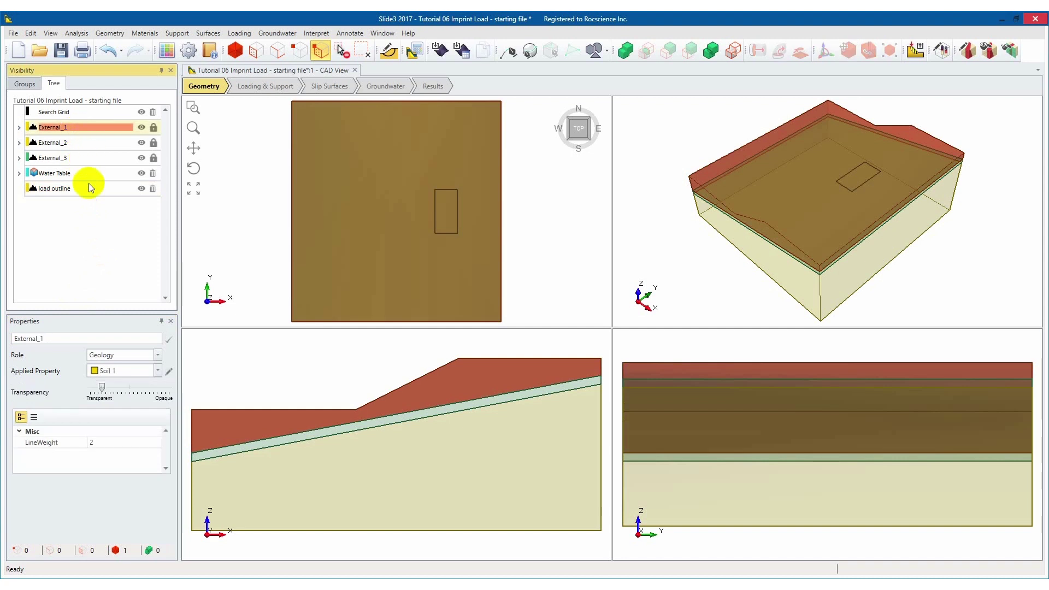
{"action": "left_click", "coordinate": [74, 190], "text": "ctrl"}
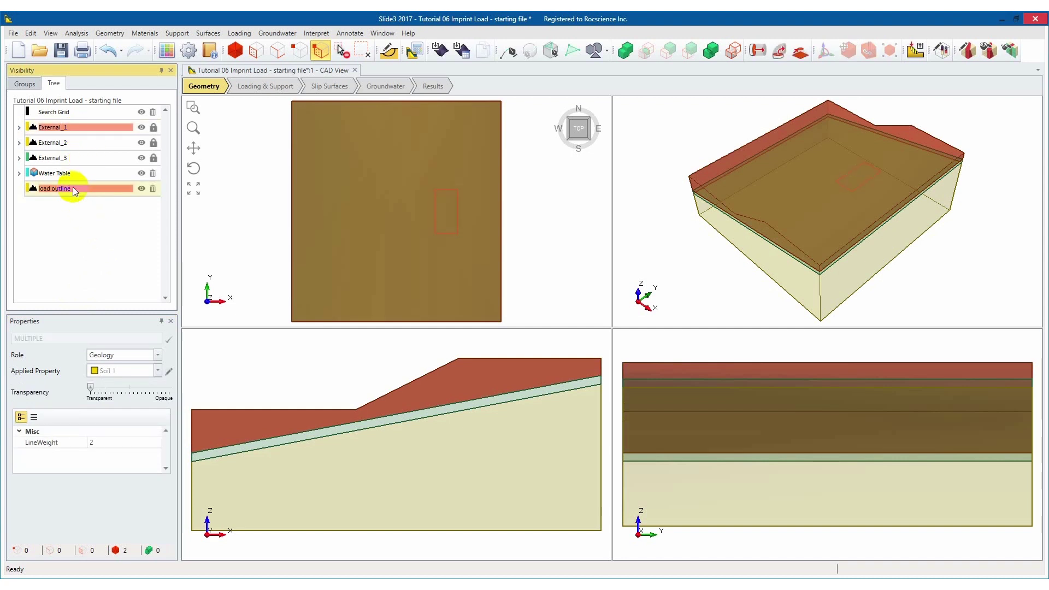
{"action": "left_click", "coordinate": [556, 50]}
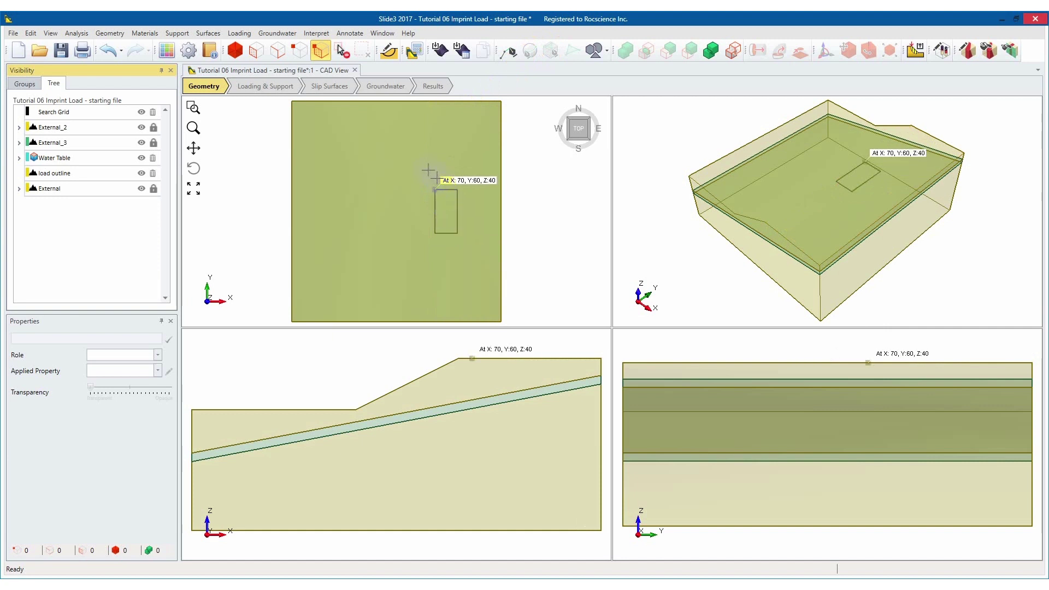
Add a uniform surface load of 200 kN/m2, oriented normal, to the imprinted rectangular face on the slope crest.
{"action": "left_click", "coordinate": [256, 53]}
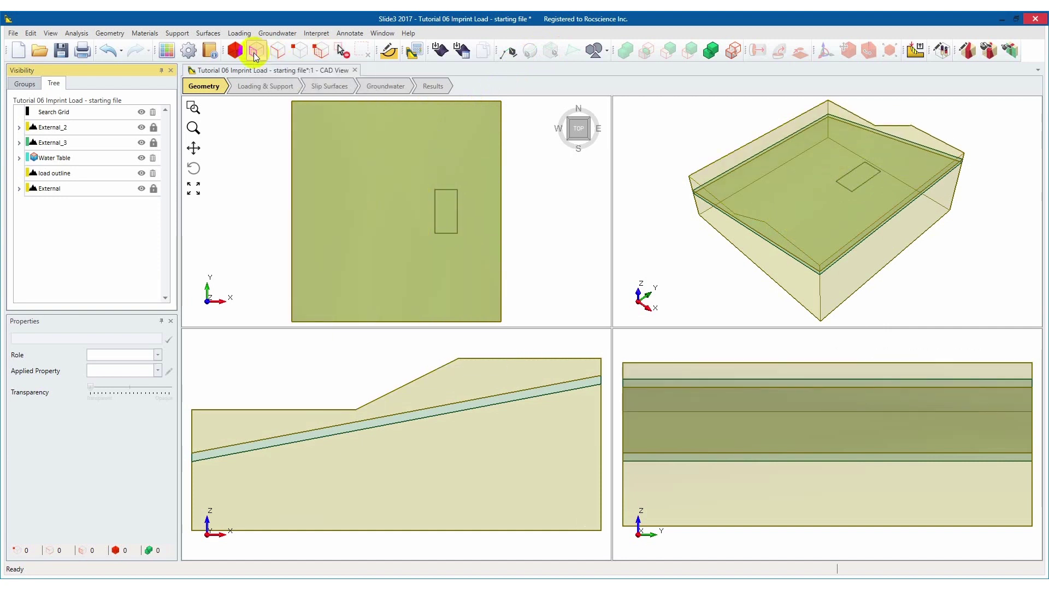
{"action": "left_click", "coordinate": [445, 213]}
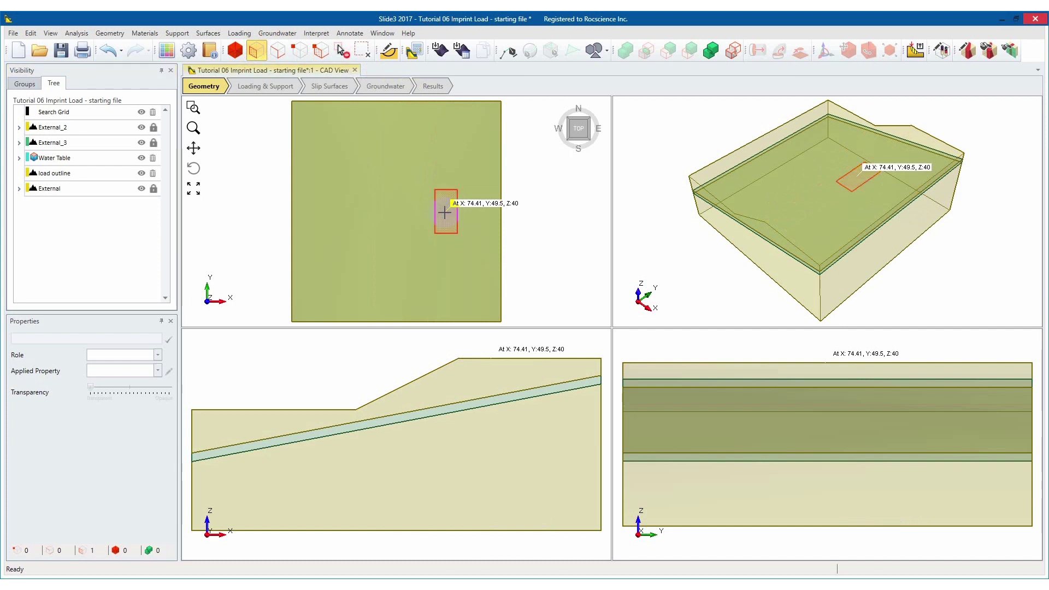
{"action": "left_click", "coordinate": [262, 90]}
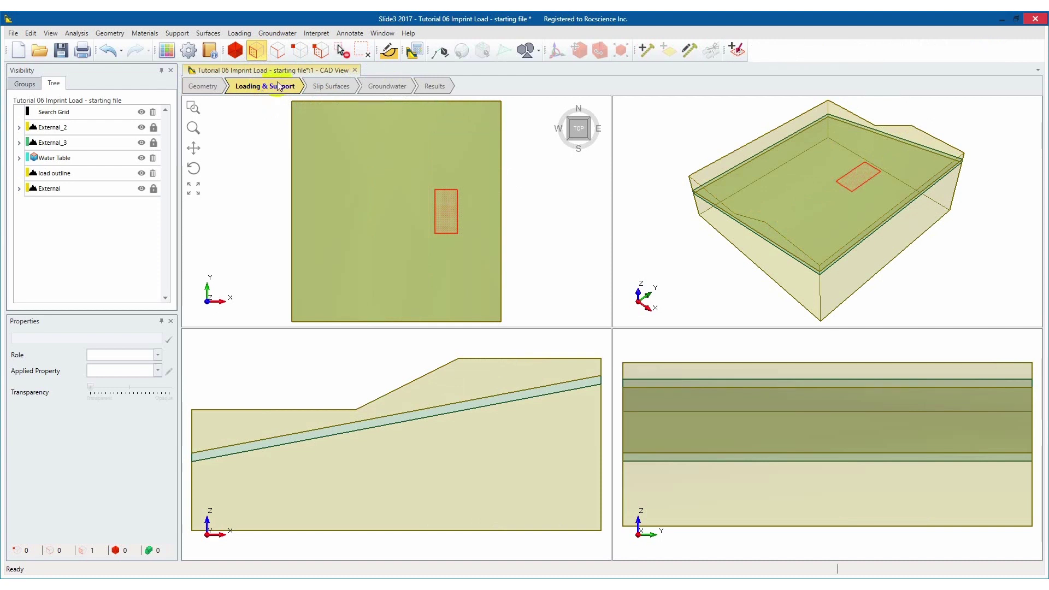
{"action": "left_click", "coordinate": [743, 52]}
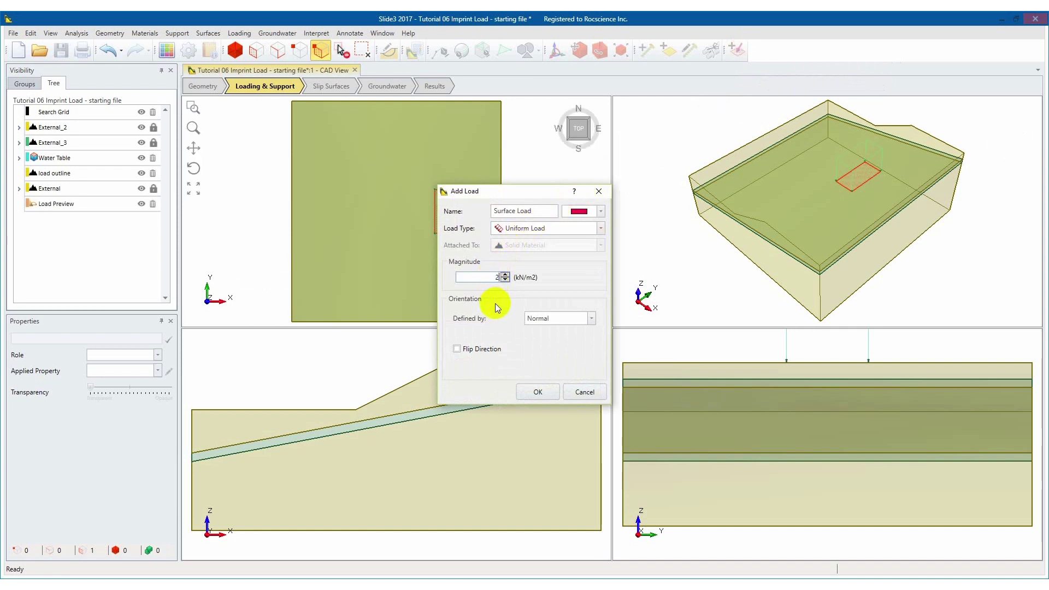
{"action": "left_click", "coordinate": [536, 391]}
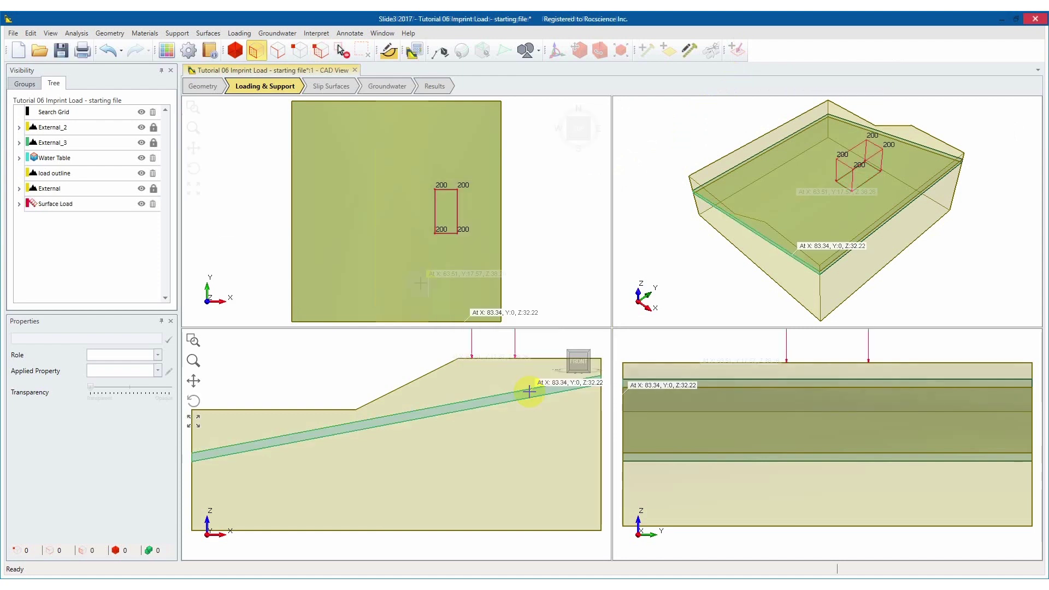
Compute the loaded model and review the factors of safety for the available analysis methods.
{"action": "left_click", "coordinate": [418, 57]}
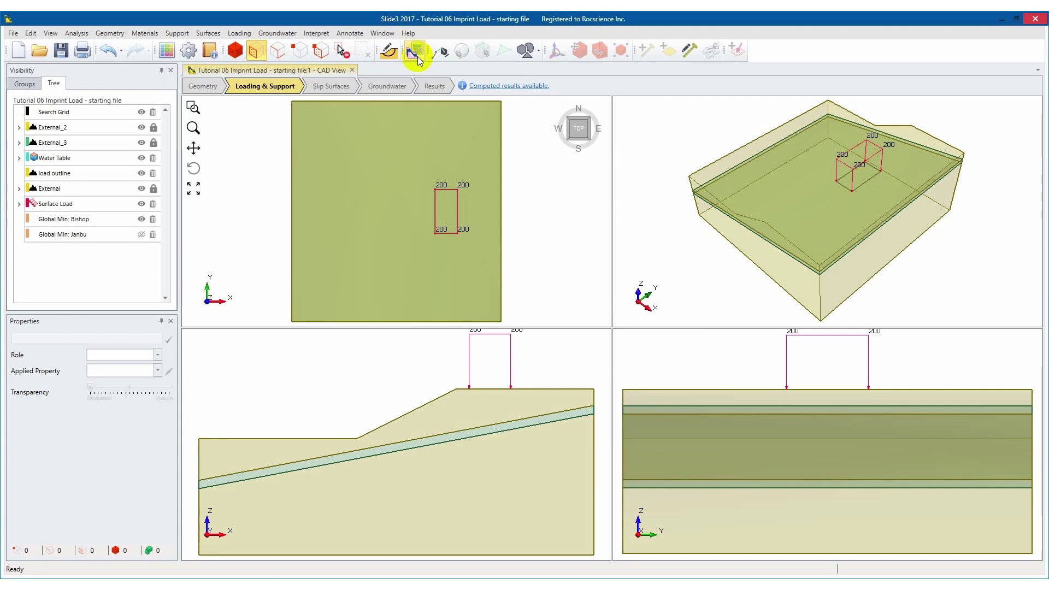
{"action": "left_click", "coordinate": [434, 86]}
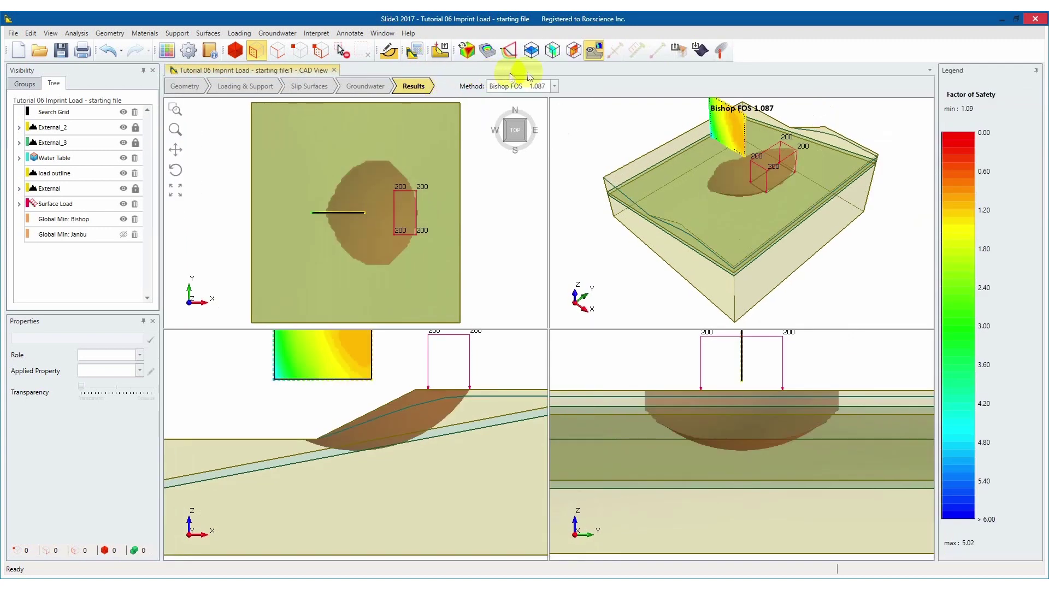
{"action": "left_click", "coordinate": [555, 88]}
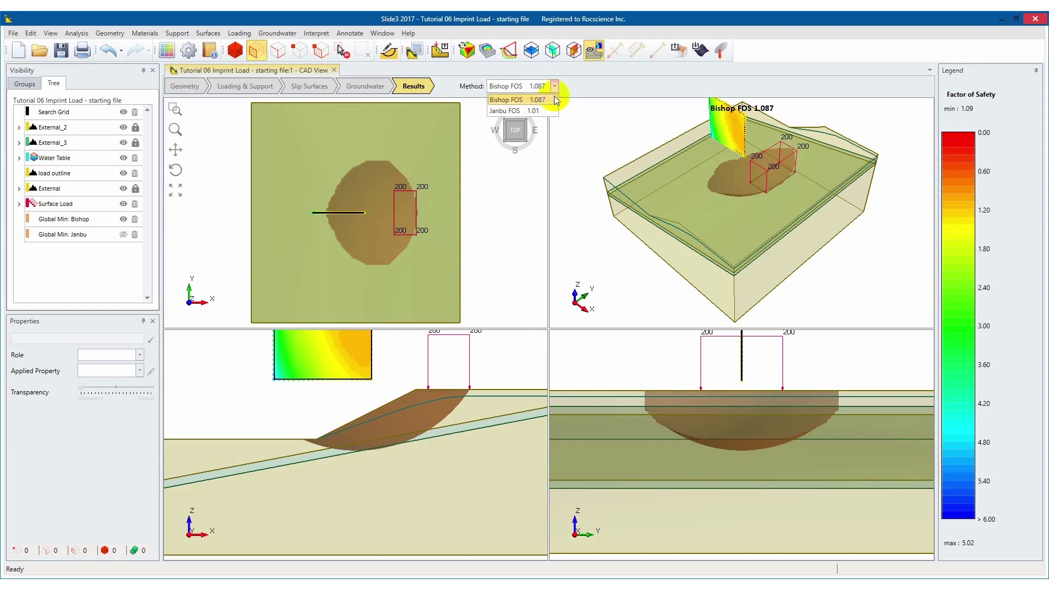
Show the base normal stress contours on the global minimum slip surface and inspect them in the 3D view.
{"action": "left_click", "coordinate": [488, 53]}
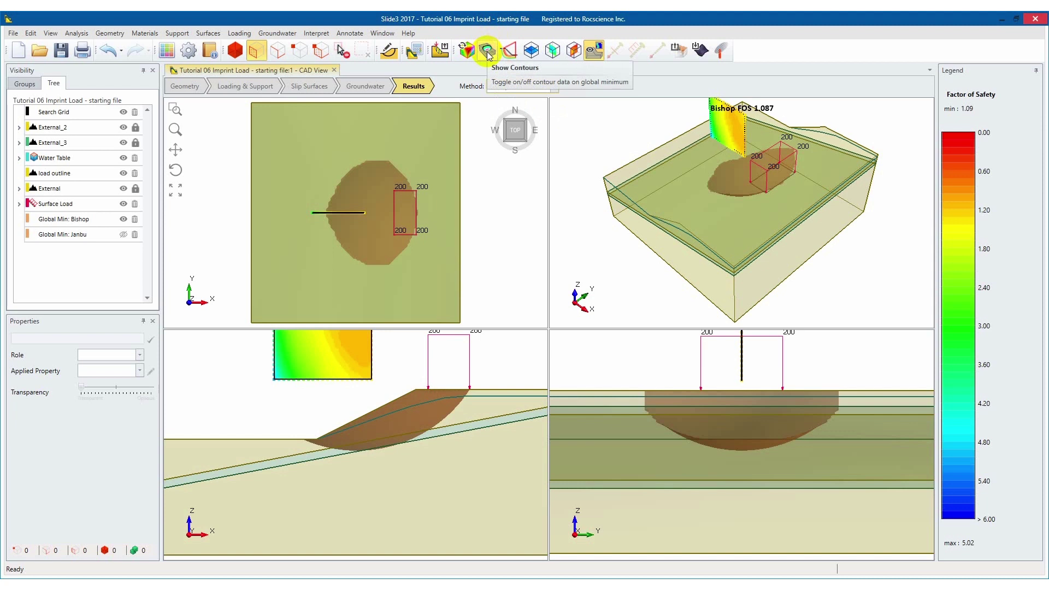
{"action": "left_click", "coordinate": [487, 51]}
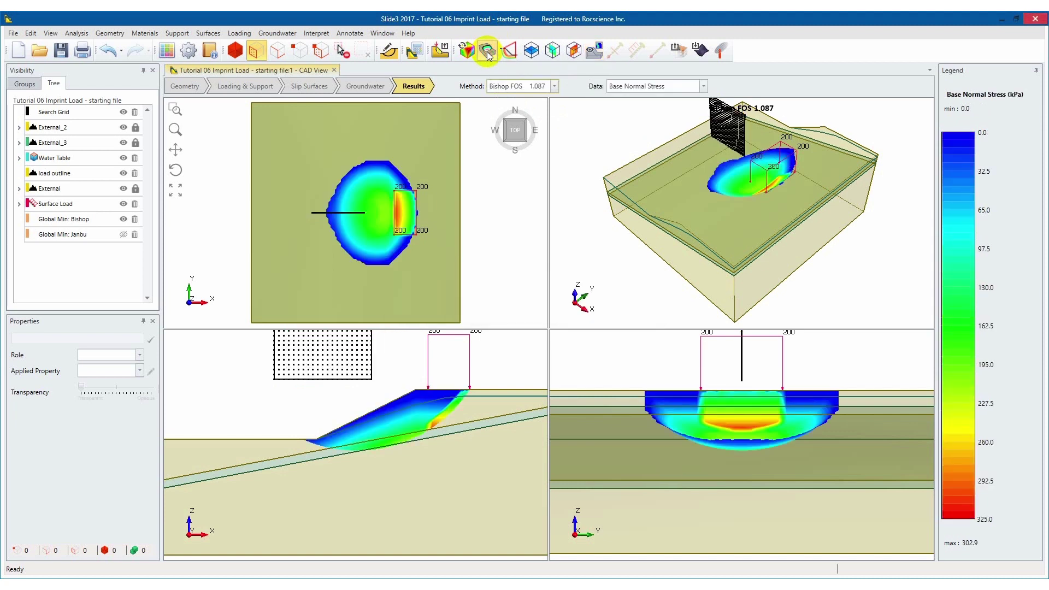
{"action": "double_click", "coordinate": [875, 249]}
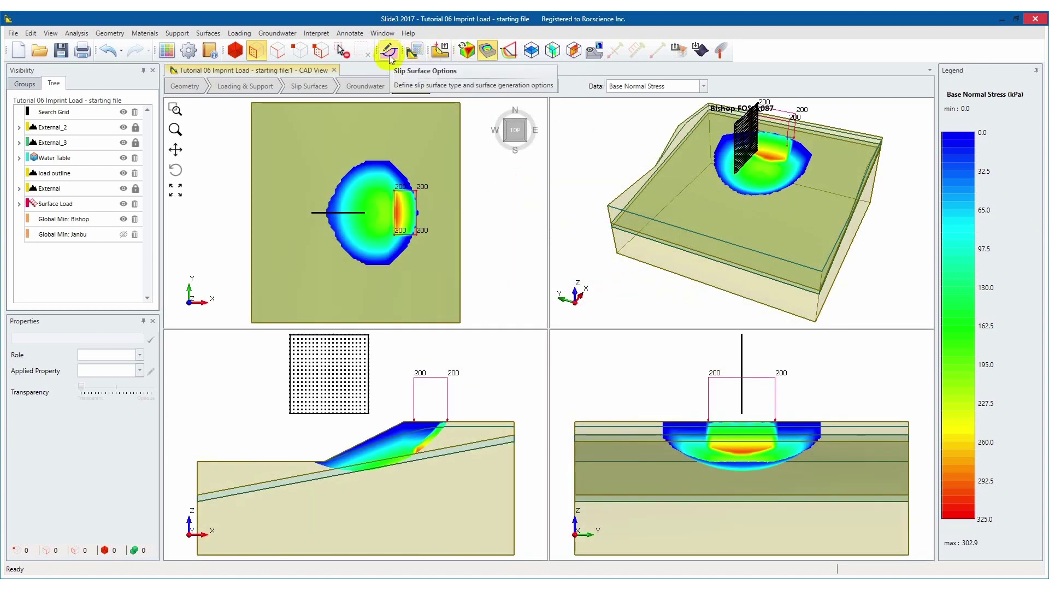
Enable Surface Altering Optimization in the slip surface options and recompute the model.
{"action": "left_click", "coordinate": [389, 55]}
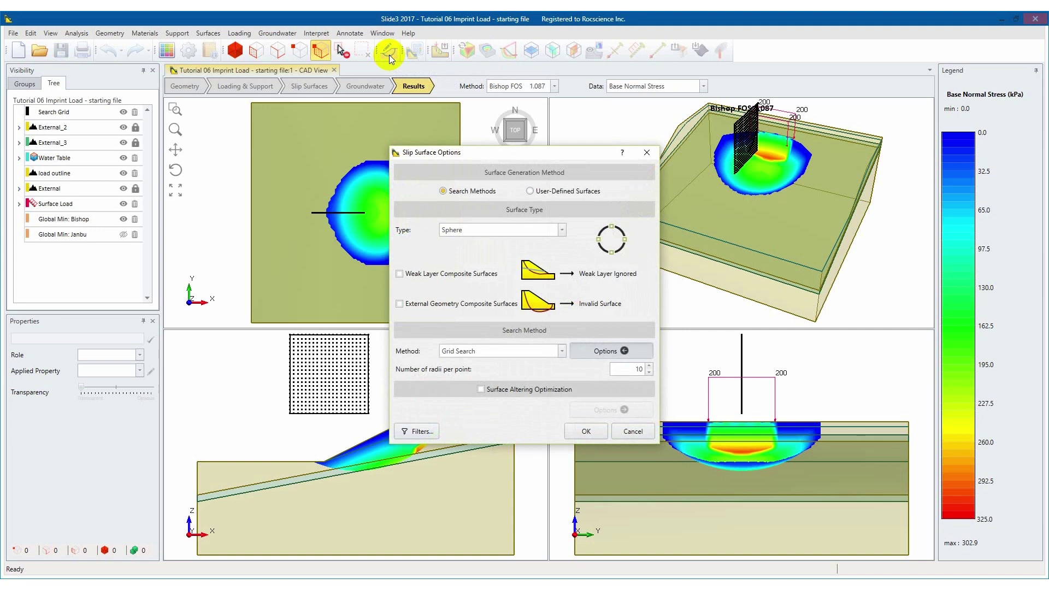
{"action": "left_click", "coordinate": [480, 389]}
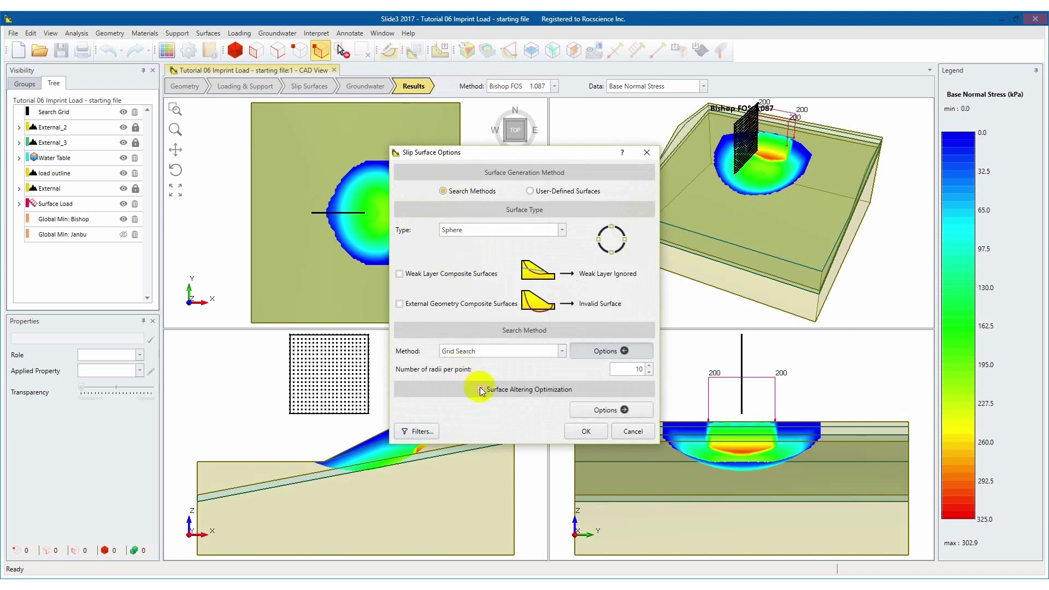
{"action": "left_click", "coordinate": [585, 432]}
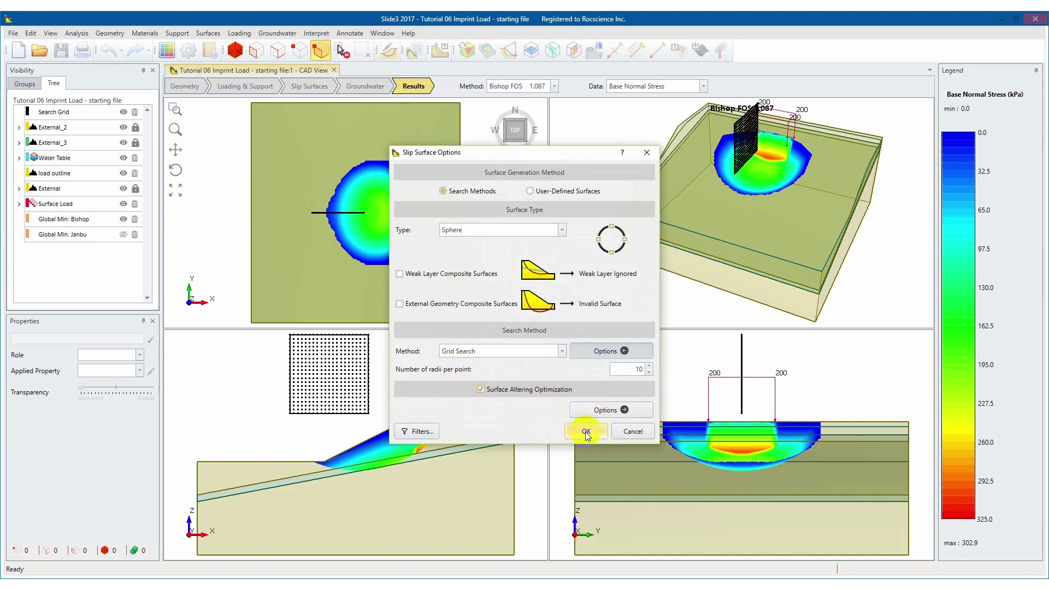
{"action": "left_click", "coordinate": [414, 51]}
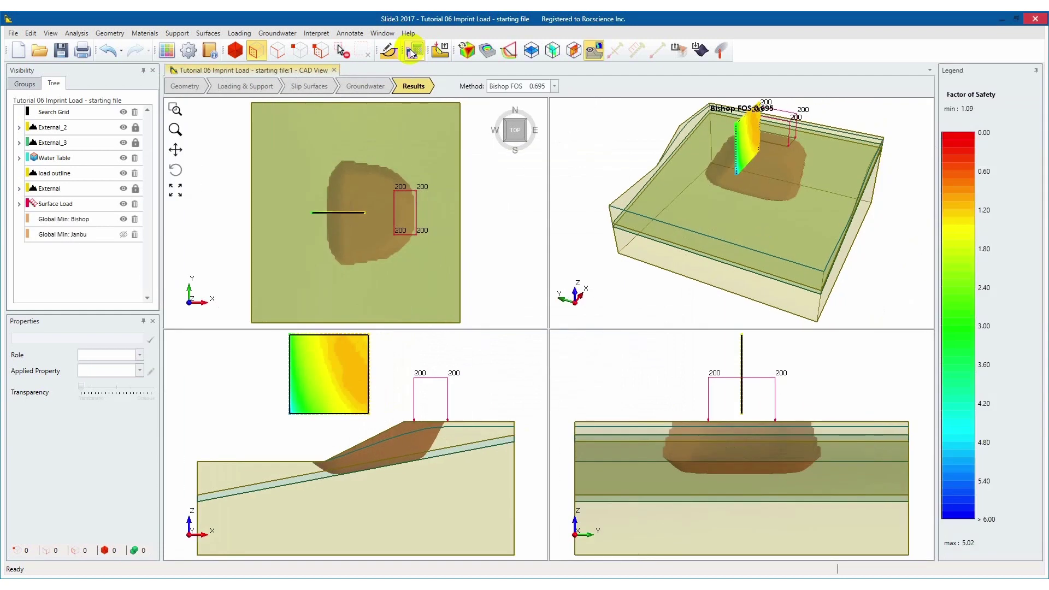
Review the optimized factors of safety by method and show the base normal stress contours in an enlarged 3D view.
{"action": "left_click", "coordinate": [555, 86]}
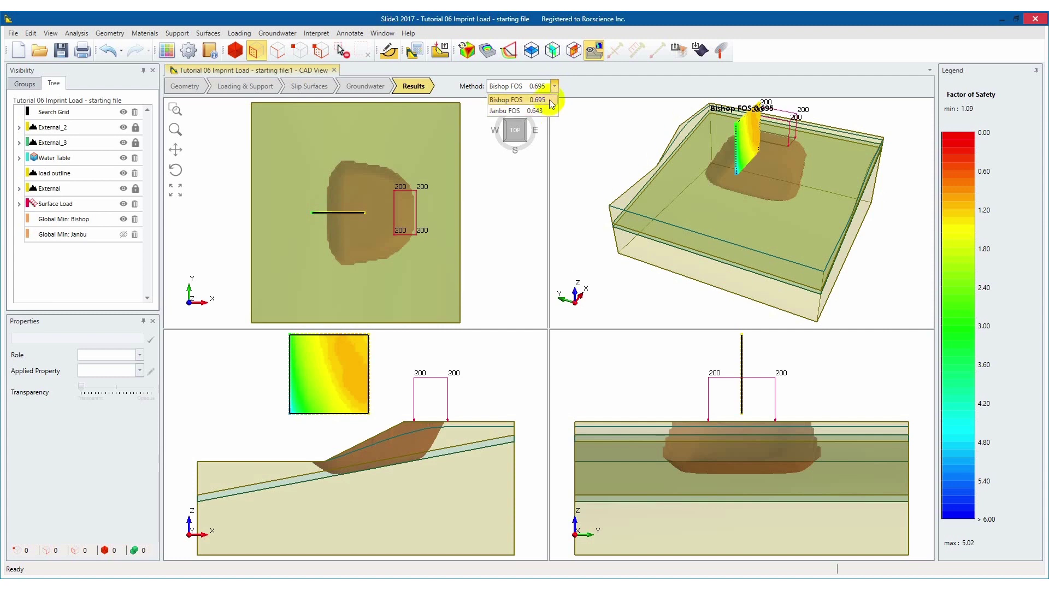
{"action": "left_click", "coordinate": [486, 51]}
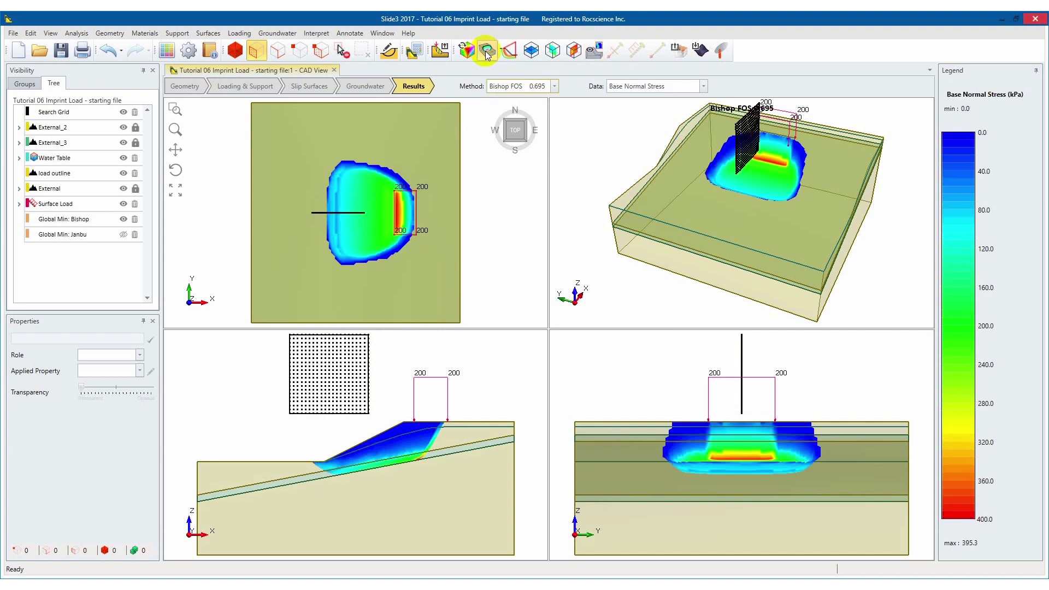
{"action": "double_click", "coordinate": [891, 258]}
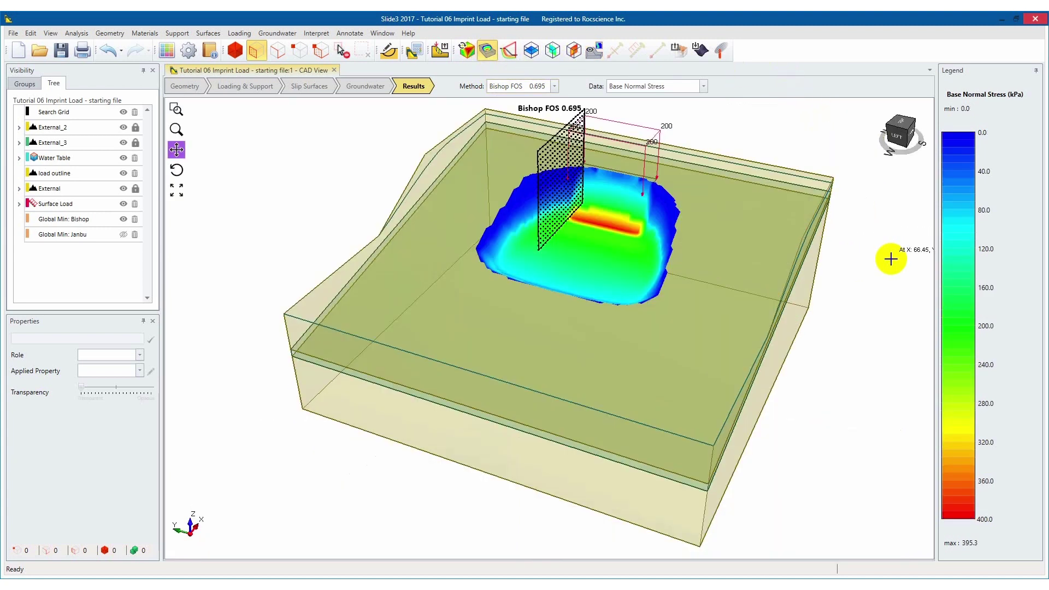